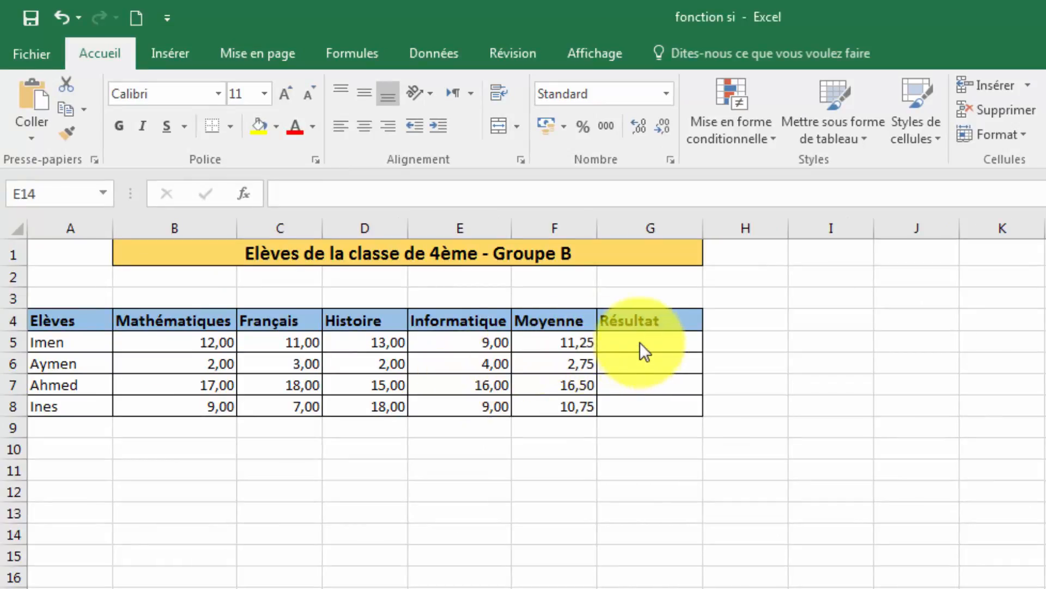
# - Enter the results admis, refusé, admis and admis by hand in cells G5 to G8 of the Résultat column
pyautogui.click(640, 344)
pyautogui.write('ad')
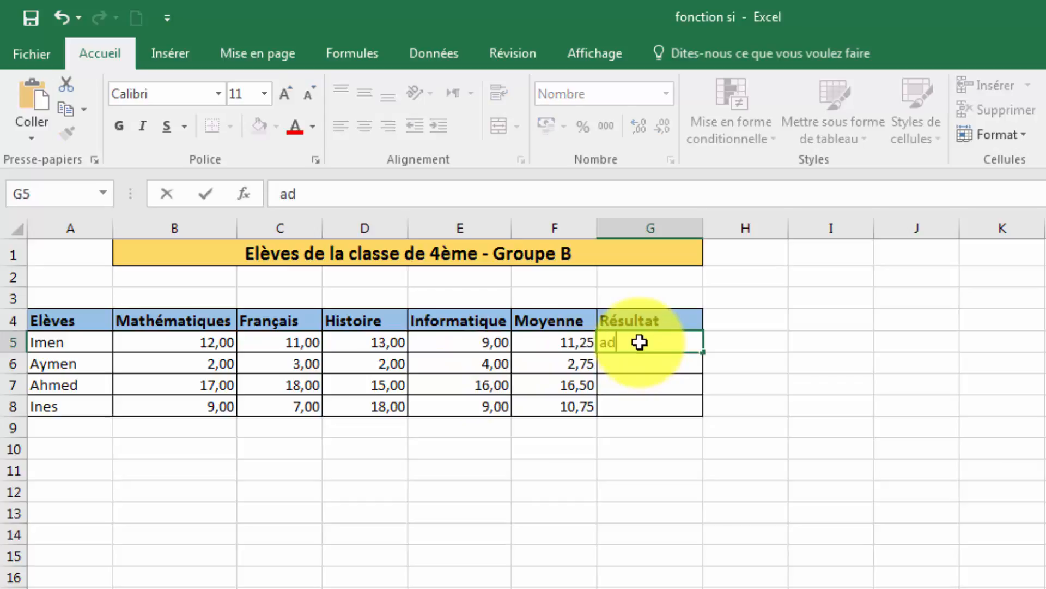
pyautogui.write('mis')
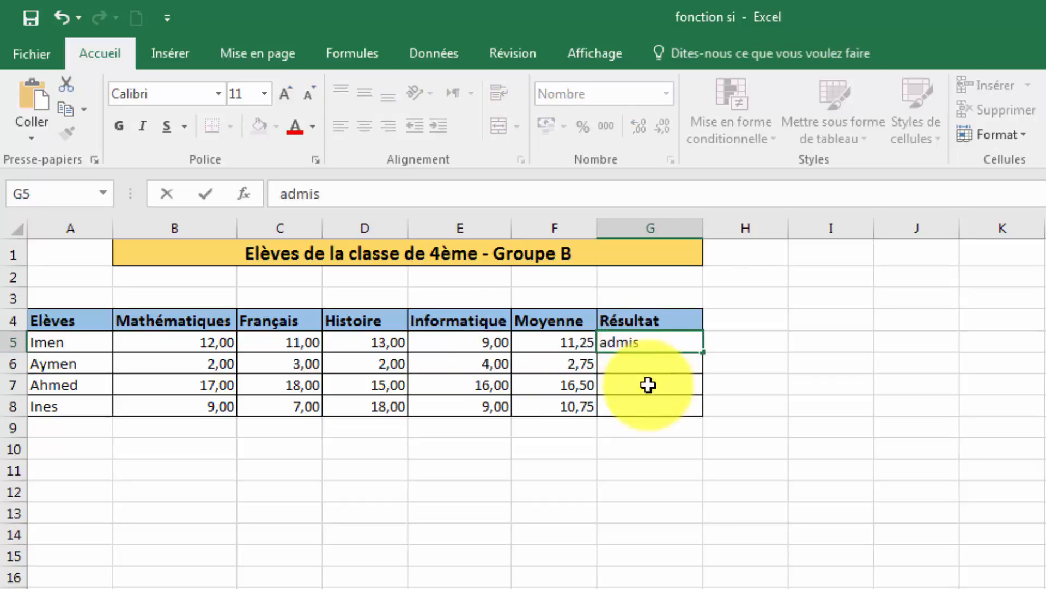
pyautogui.click(630, 368)
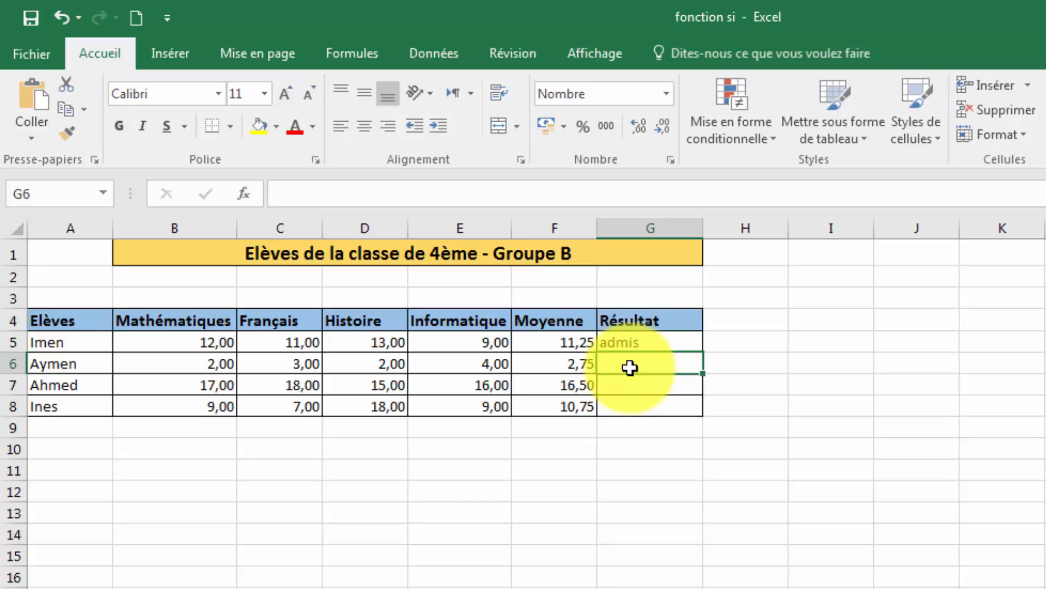
pyautogui.write('refu')
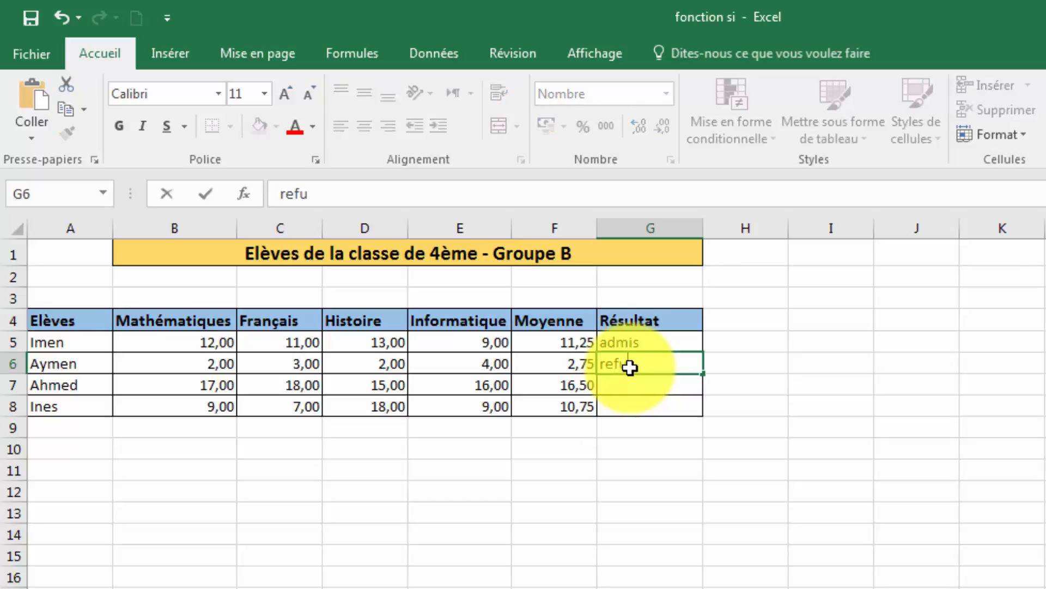
pyautogui.write('sé')
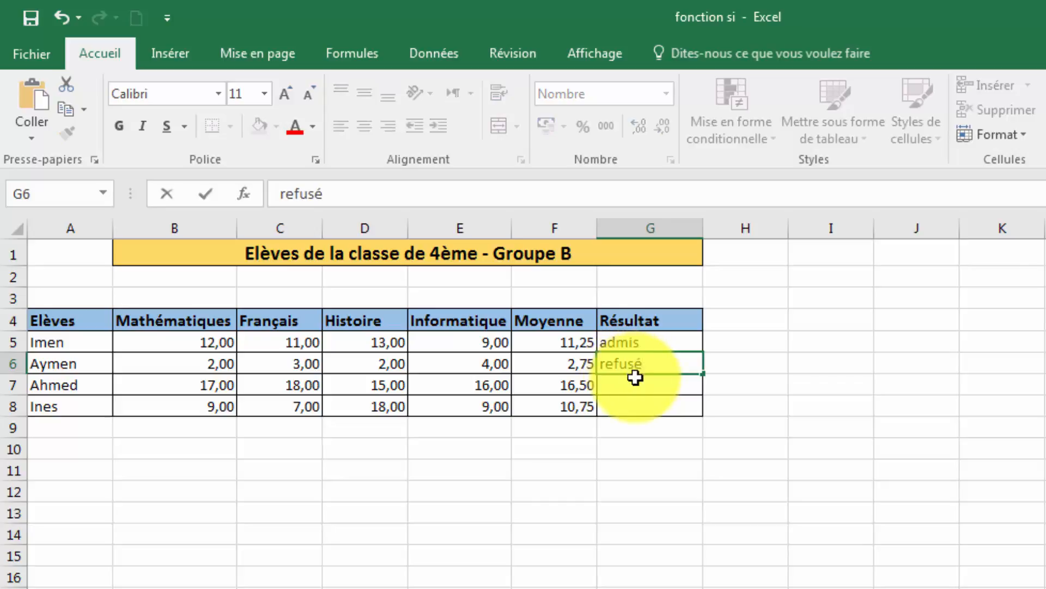
pyautogui.click(641, 386)
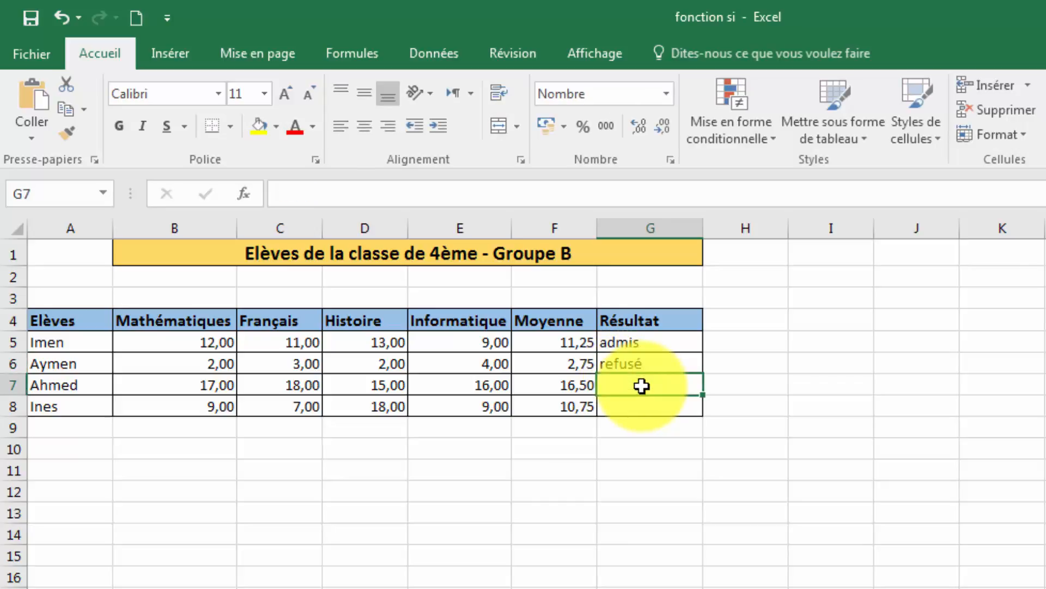
pyautogui.write('admis')
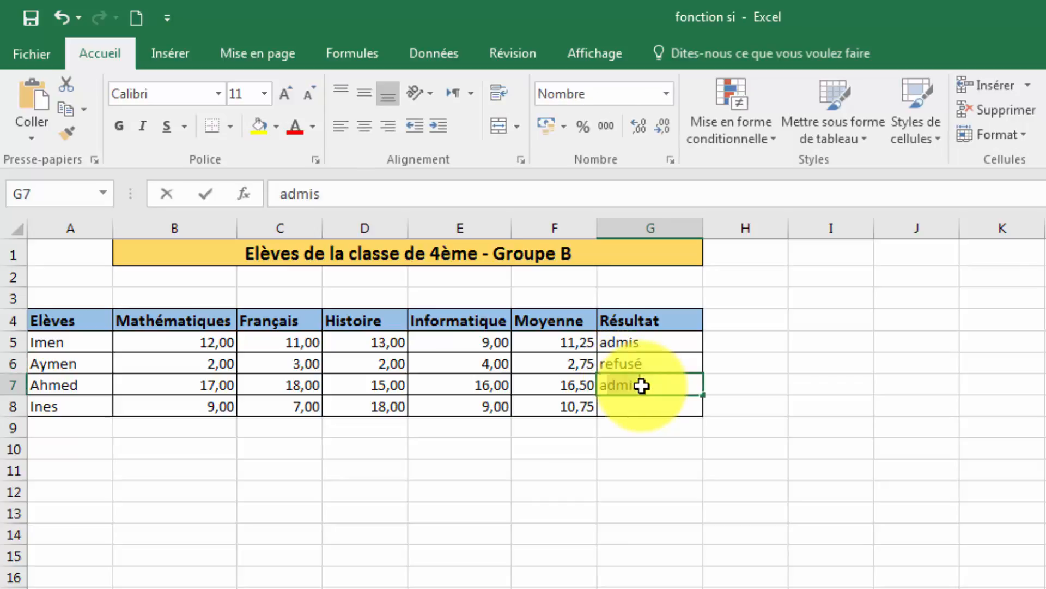
pyautogui.click(644, 405)
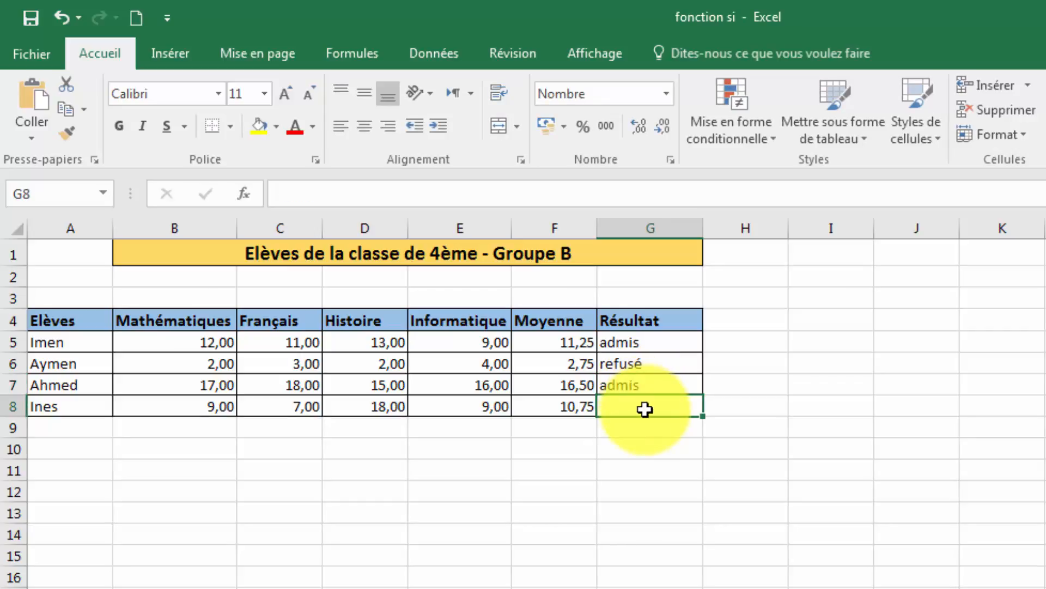
pyautogui.write('admis')
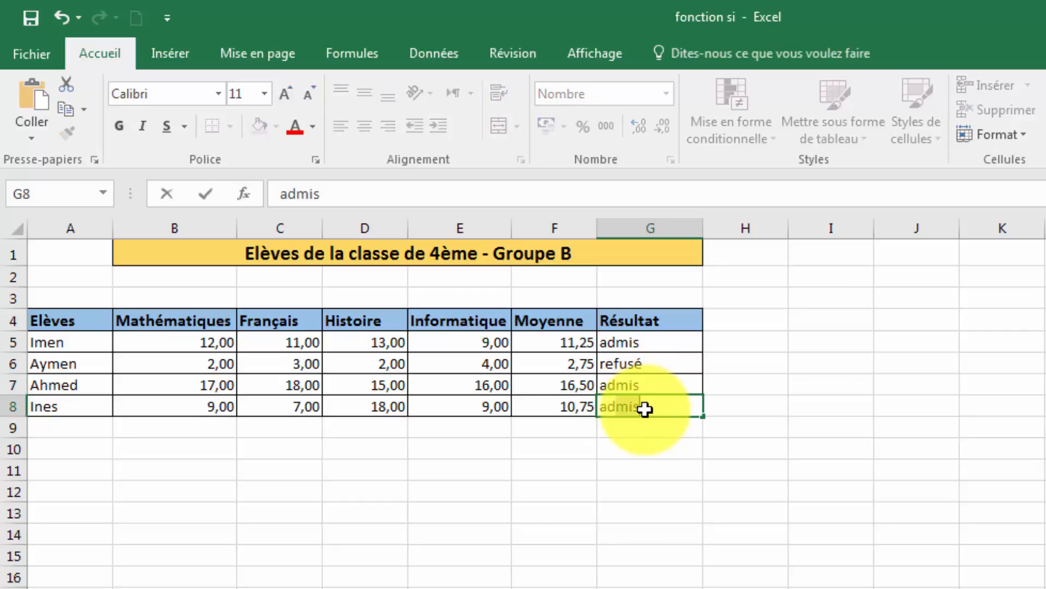
pyautogui.press('Return')
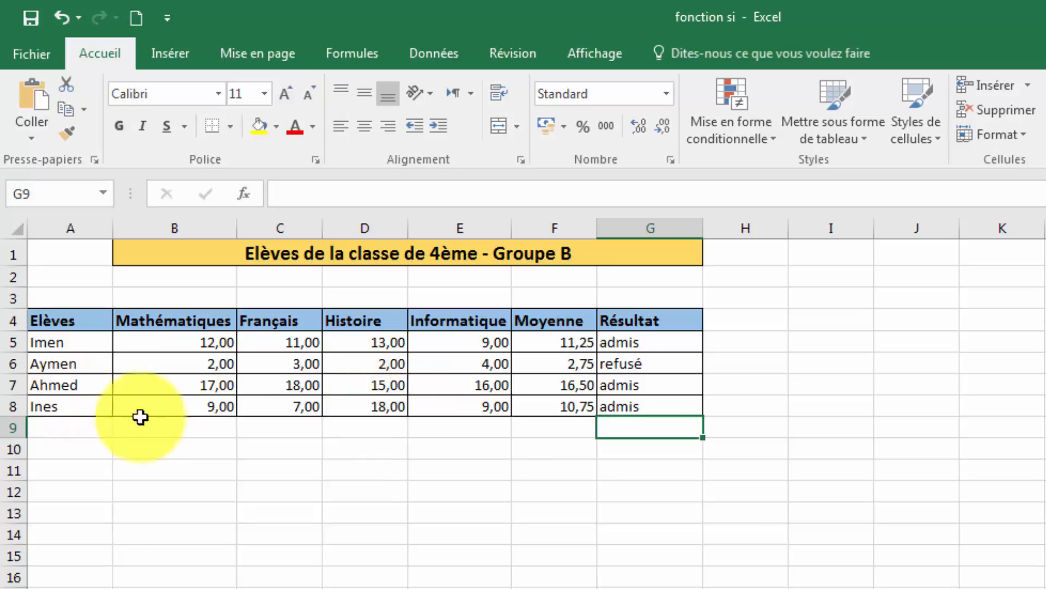
# - Change the Histoire grade in cell D8 to 8
pyautogui.click(380, 413)
pyautogui.write('8')
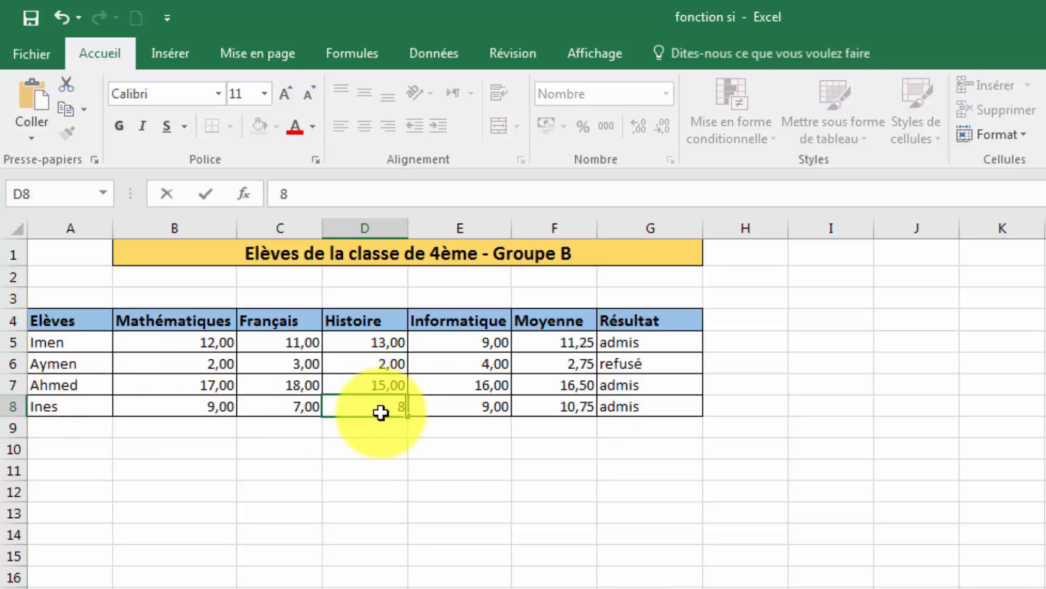
pyautogui.press('Return')
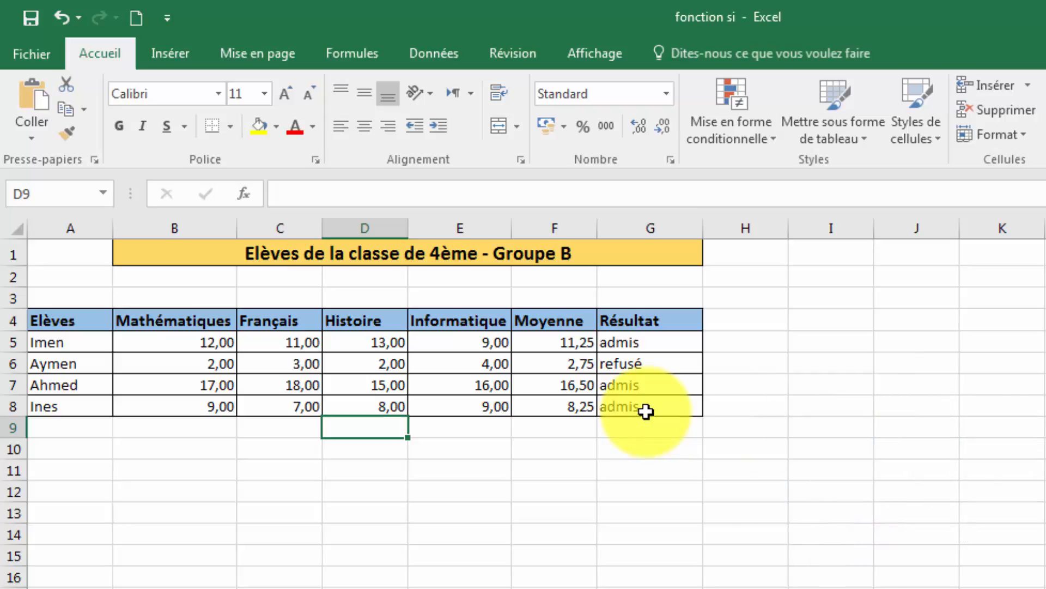
# - Clear the manually entered results from cells G5 to G8
pyautogui.click(646, 412)
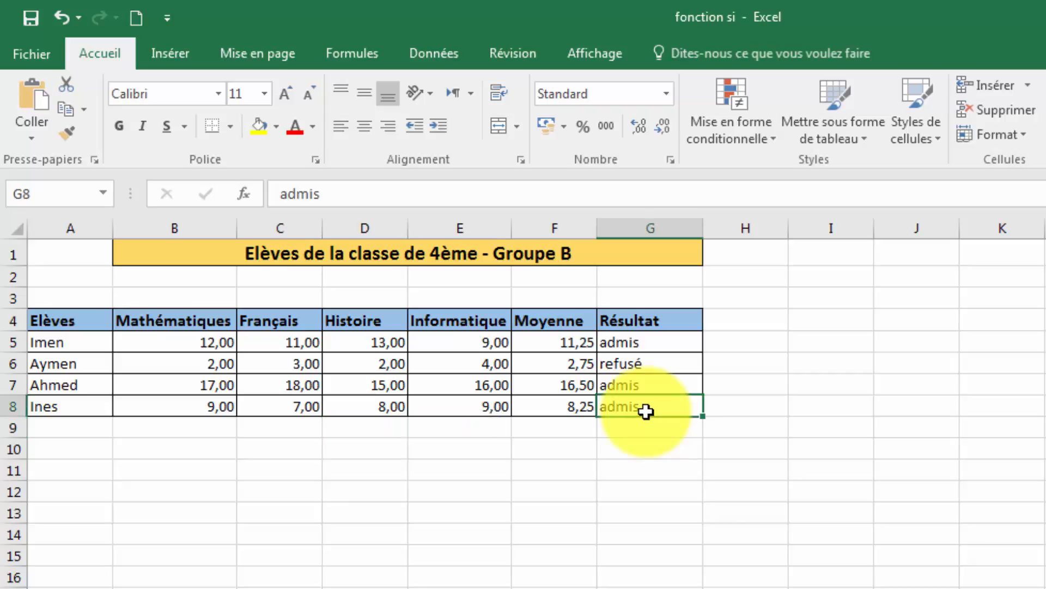
pyautogui.moveTo(646, 410); pyautogui.dragTo(633, 345)
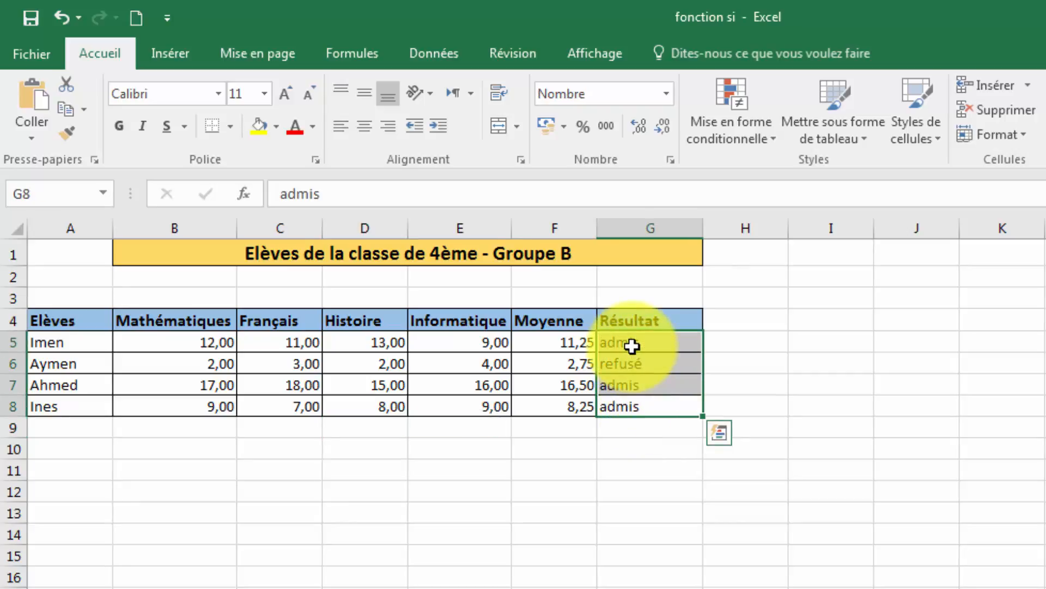
pyautogui.press('Delete')
pyautogui.click(633, 345)
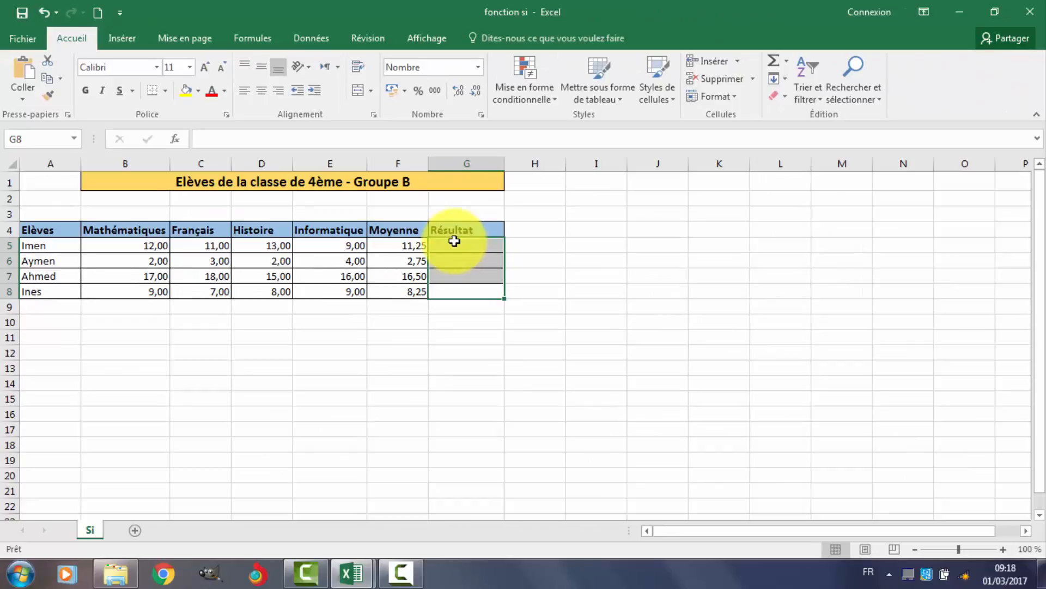
# - Insert the SI function in cell G5 and set its logical test to F5>=10
pyautogui.click(456, 247)
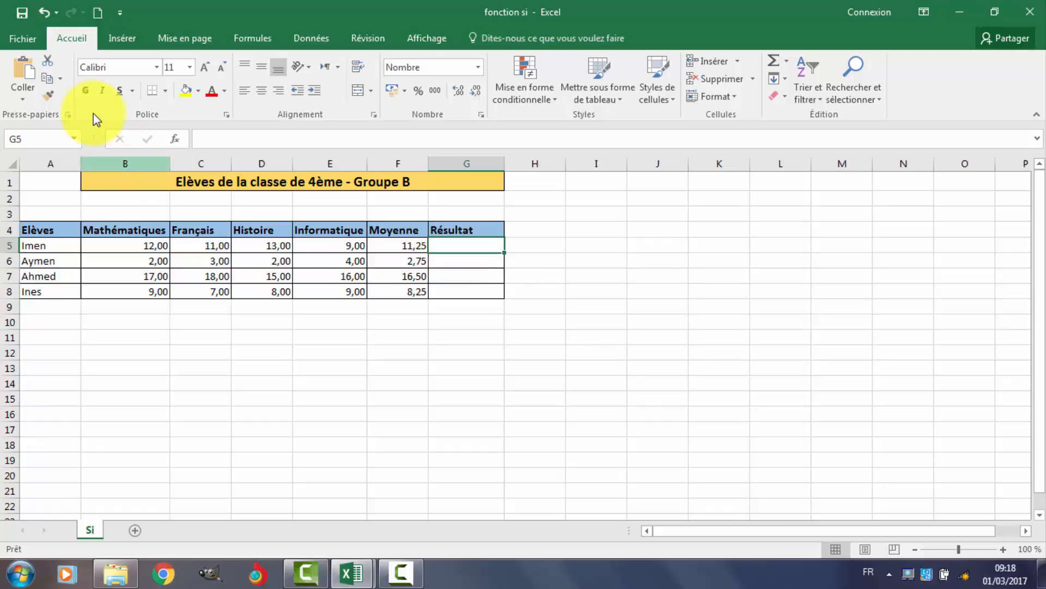
pyautogui.click(175, 141)
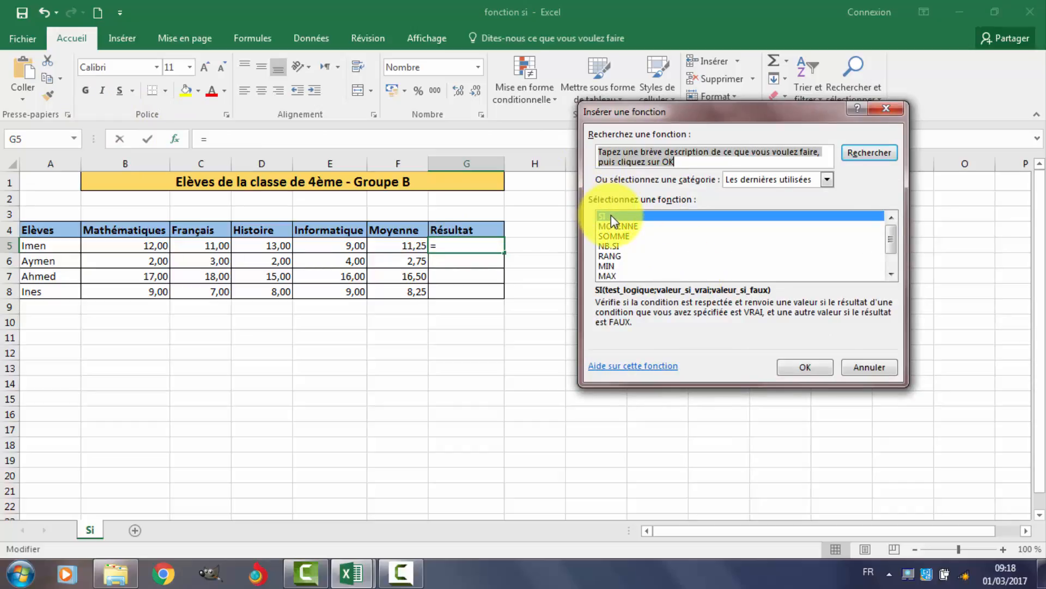
pyautogui.click(800, 370)
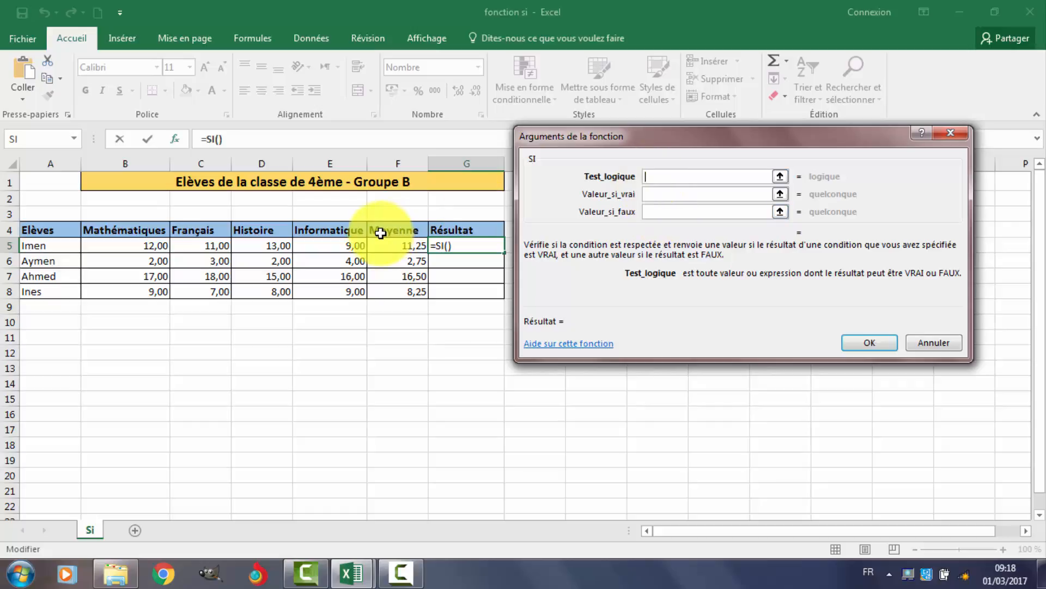
pyautogui.click(400, 248)
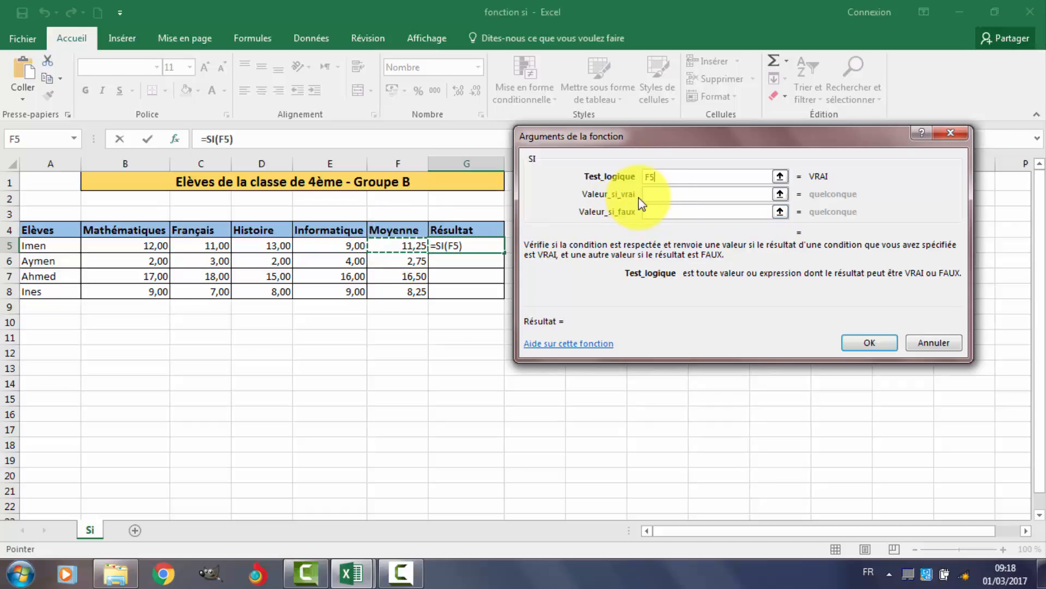
pyautogui.write('>')
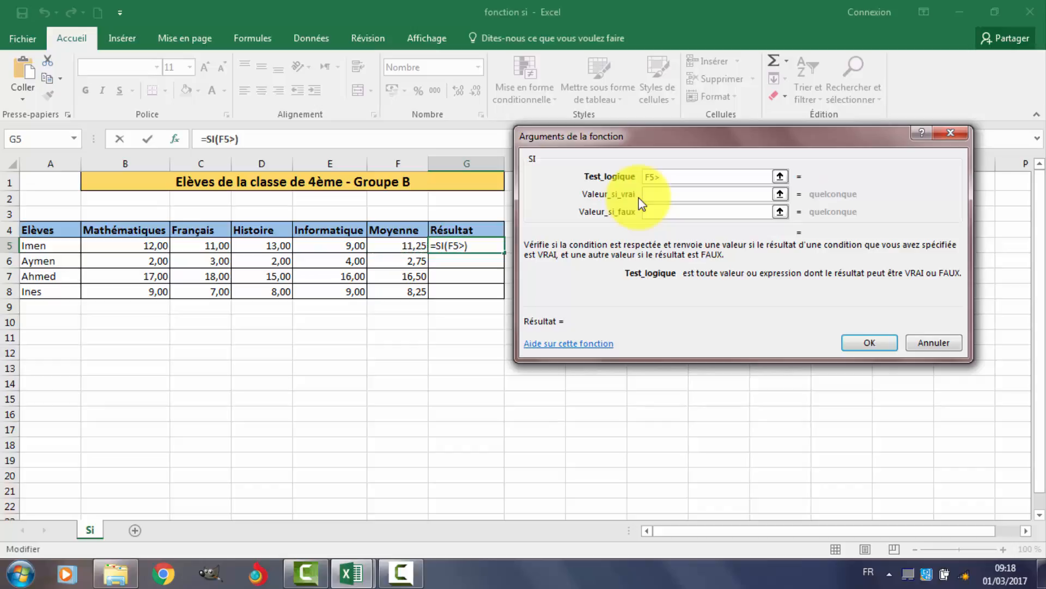
pyautogui.write('=10')
# - Set the SI function's value if true to admis and value if false to refusé, and validate the formula
pyautogui.click(664, 195)
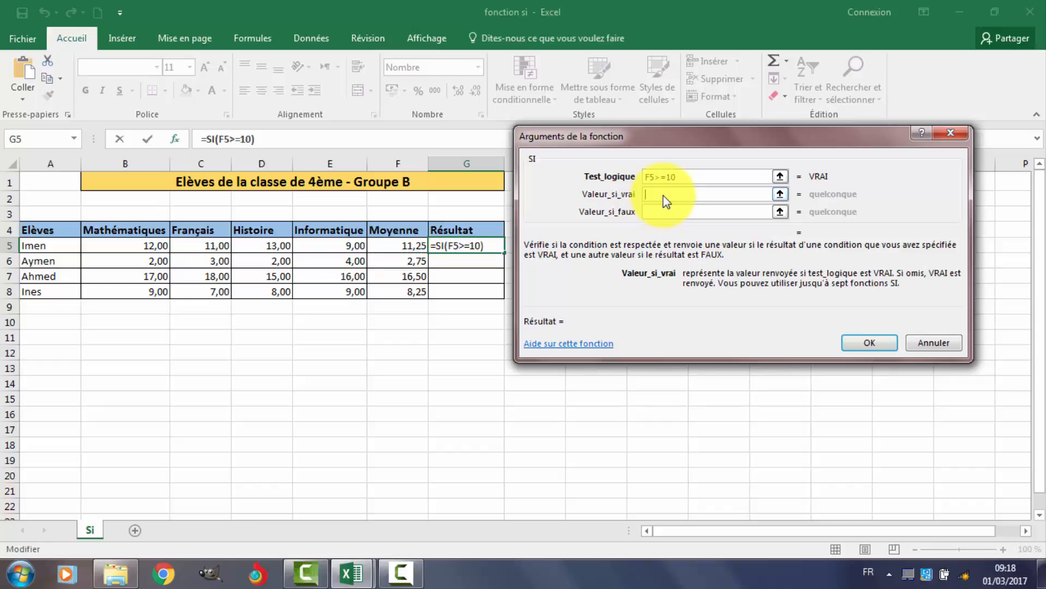
pyautogui.write('ad')
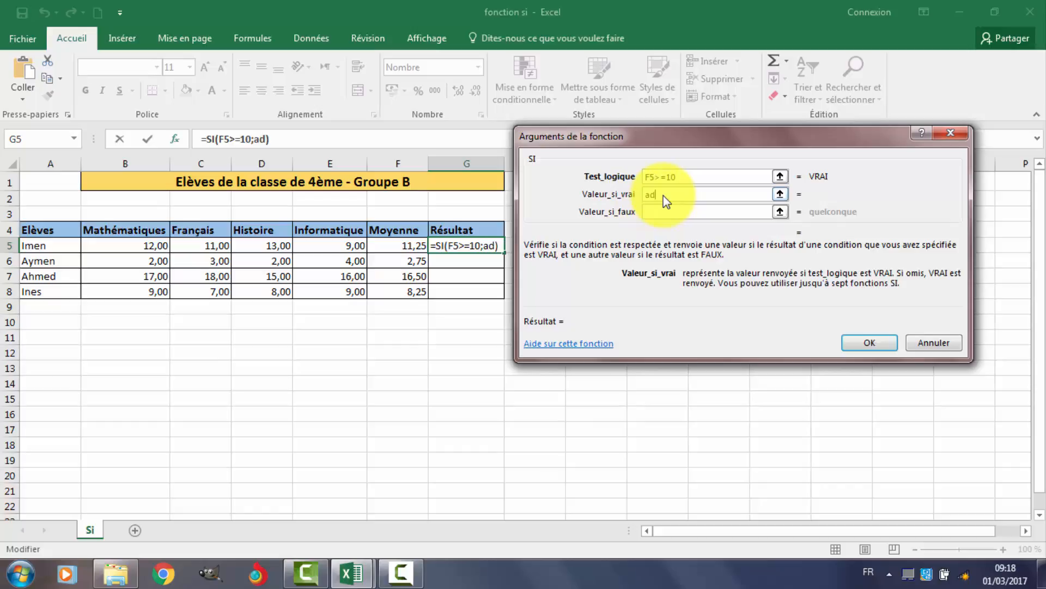
pyautogui.write('mis')
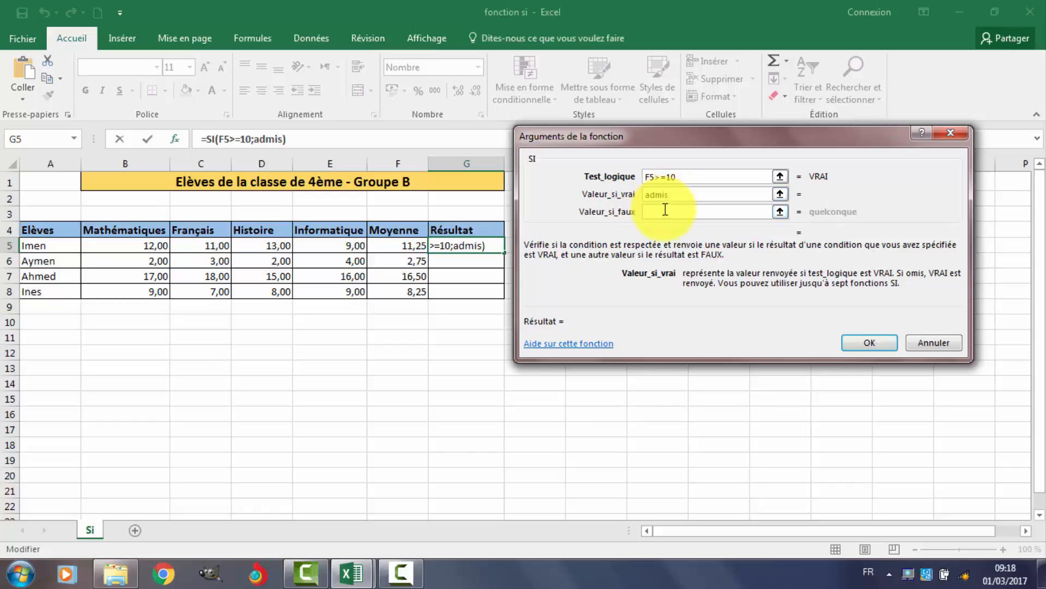
pyautogui.click(667, 213)
pyautogui.write('e')
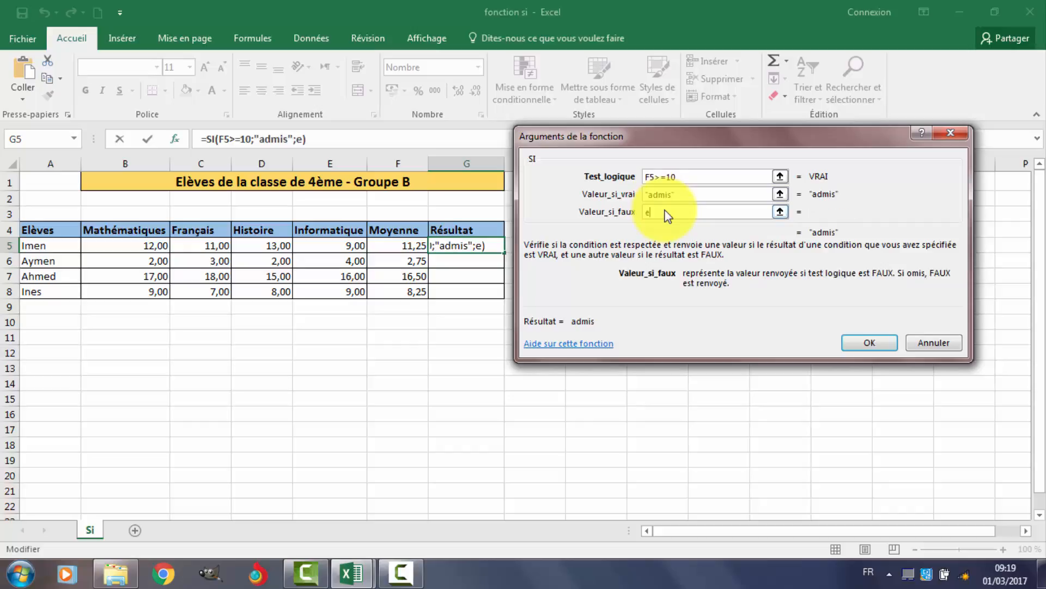
pyautogui.write('f')
pyautogui.press('BackSpace')
pyautogui.press('BackSpace')
pyautogui.write('refusé')
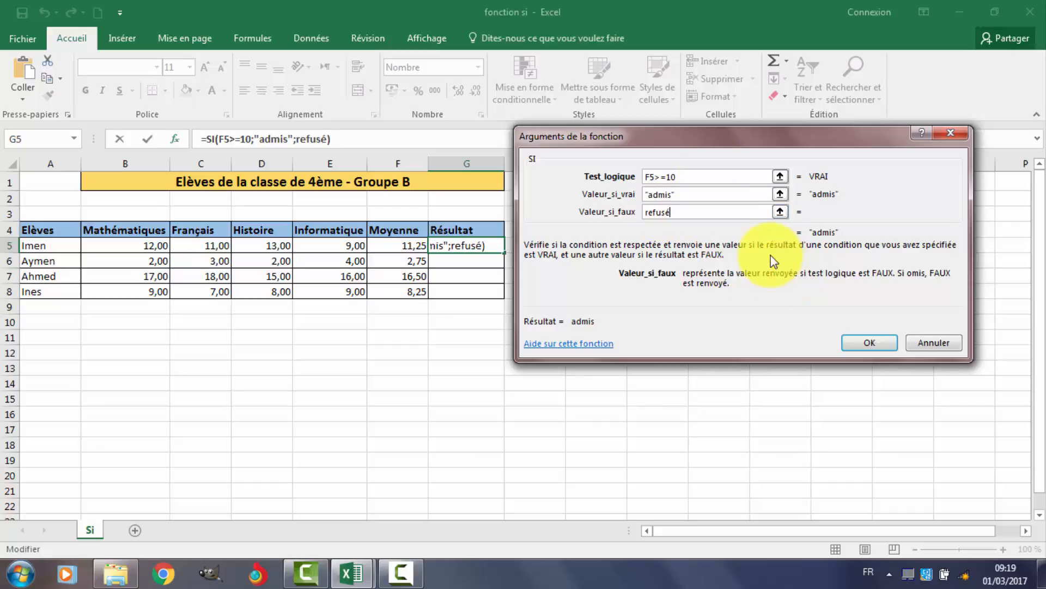
pyautogui.click(868, 345)
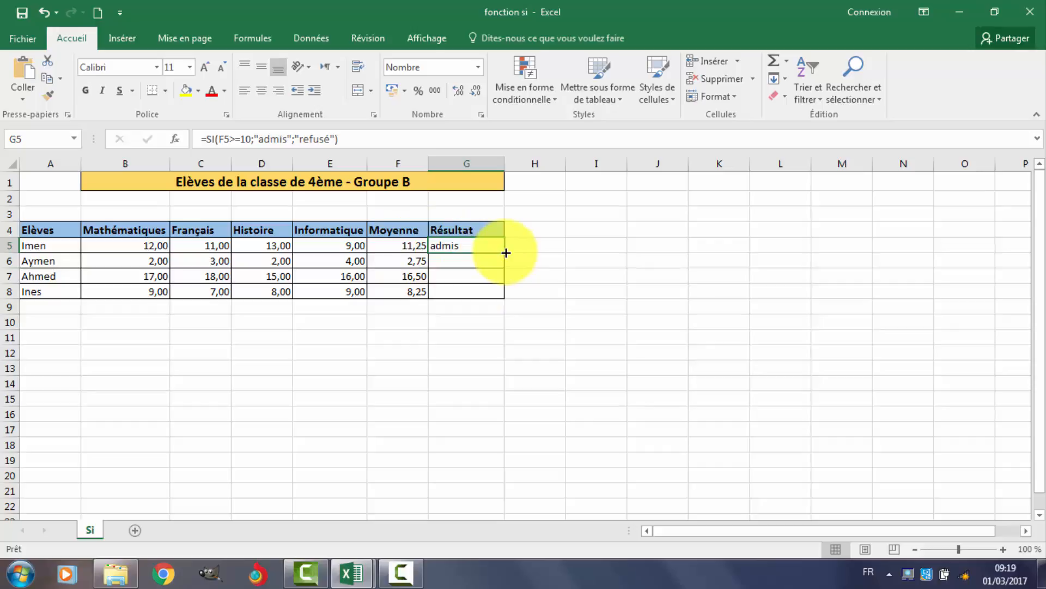
# - Copy the SI formula from G5 down through G8 in the Résultat column
pyautogui.moveTo(504, 252); pyautogui.dragTo(504, 300)
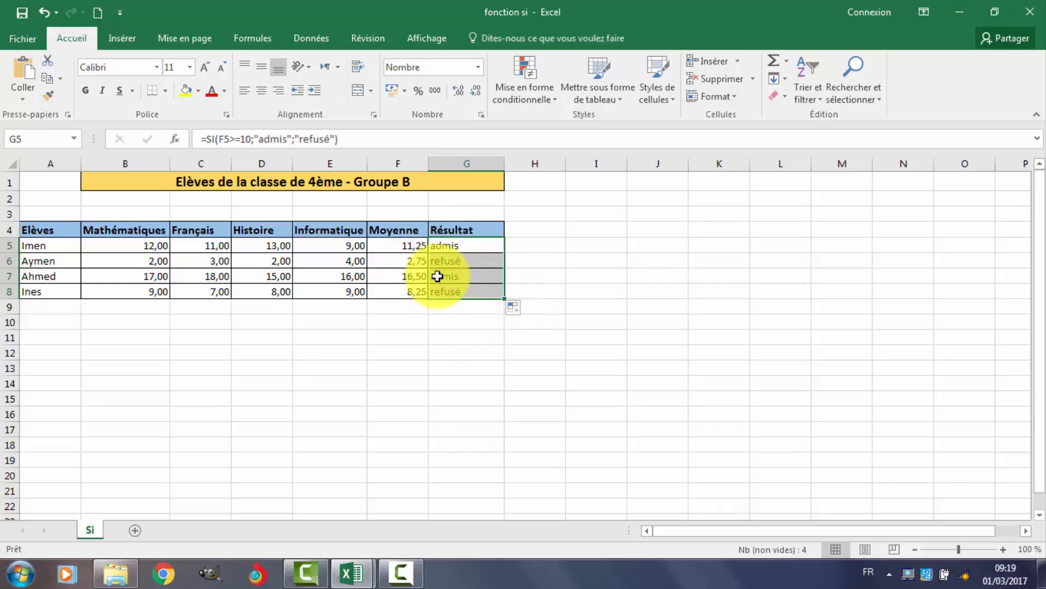
pyautogui.click(473, 349)
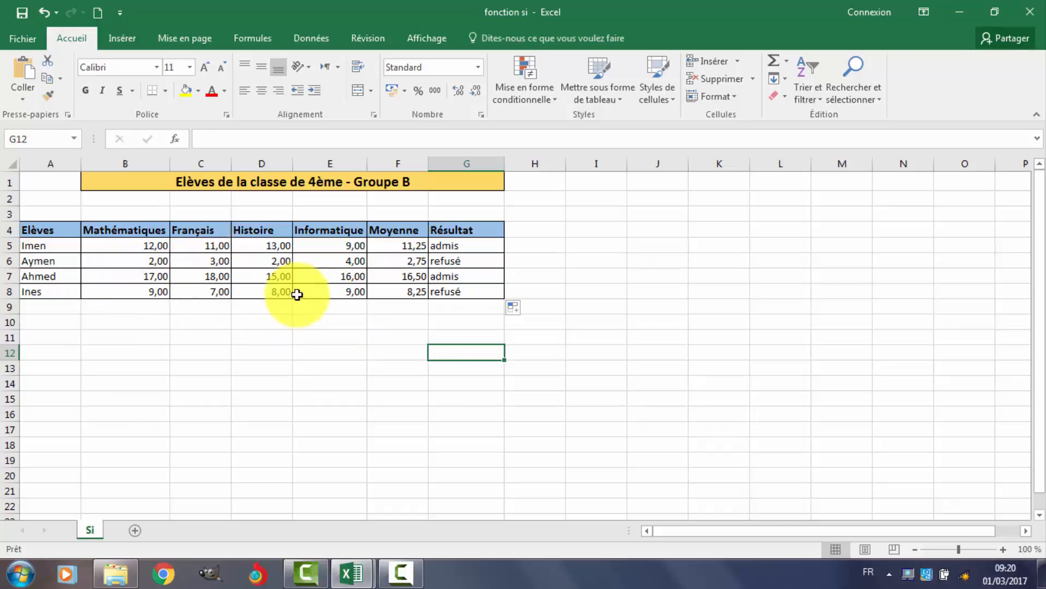
# - Set the Histoire grade in cell D8 to 18 to test the result formula
pyautogui.click(276, 293)
pyautogui.write('18')
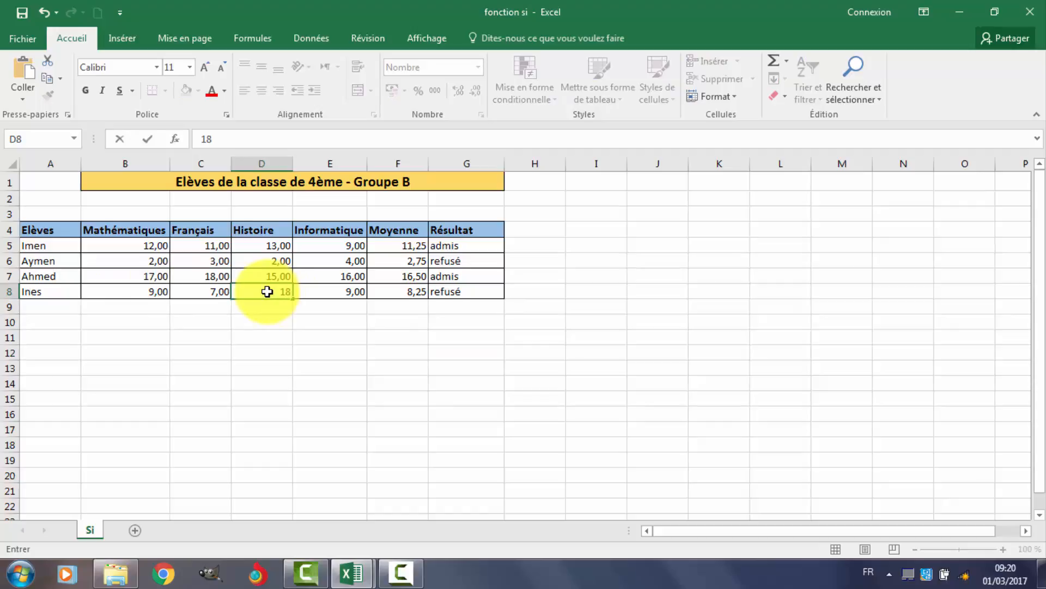
pyautogui.press('Return')
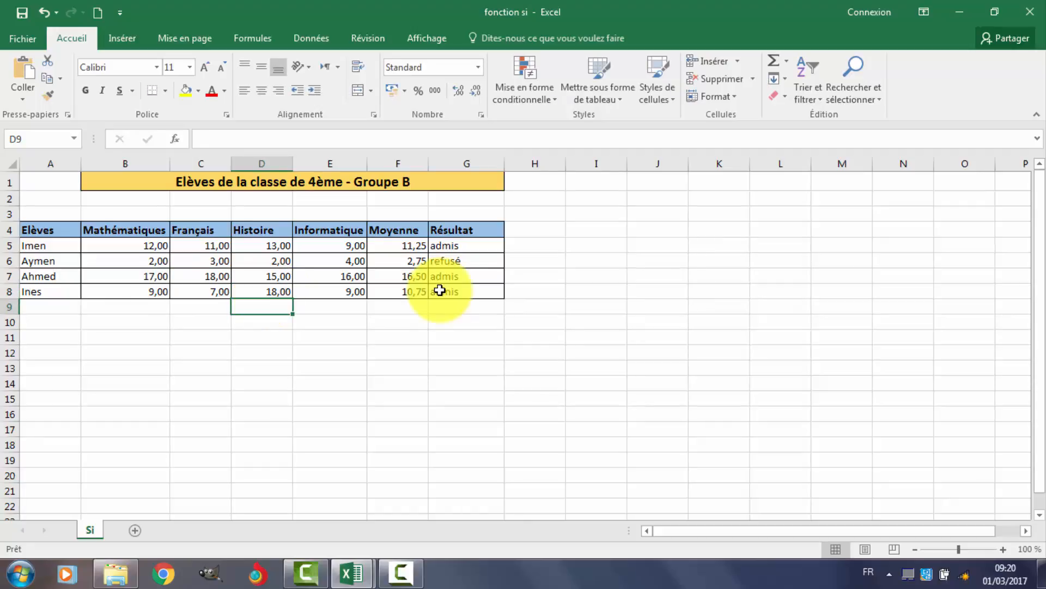